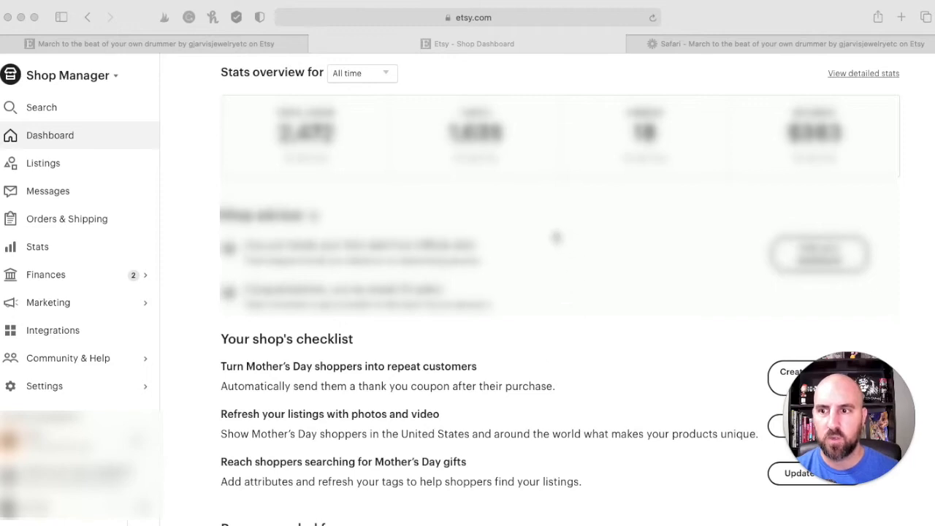
Go to the shop's sales and coupons page and set up a new special offer that runs a sale.
left_click(50, 307)
left_click(50, 307)
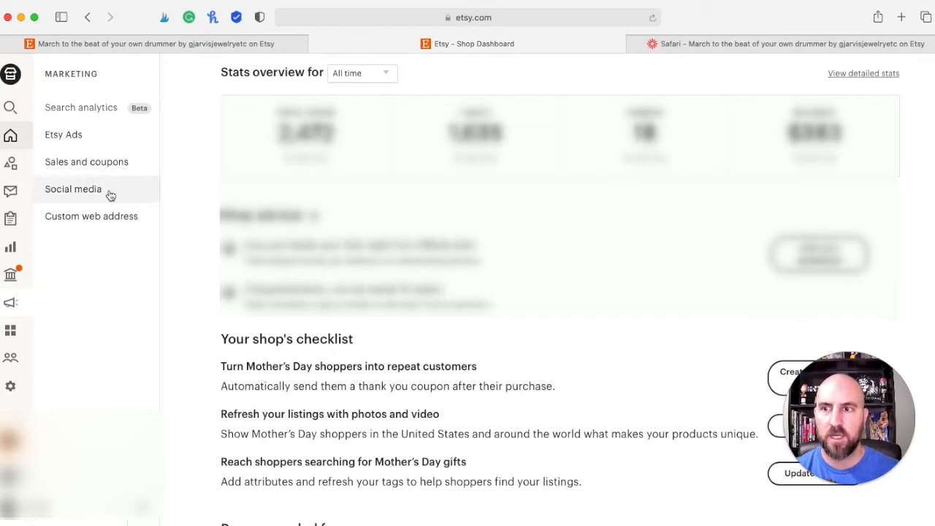
left_click(115, 168)
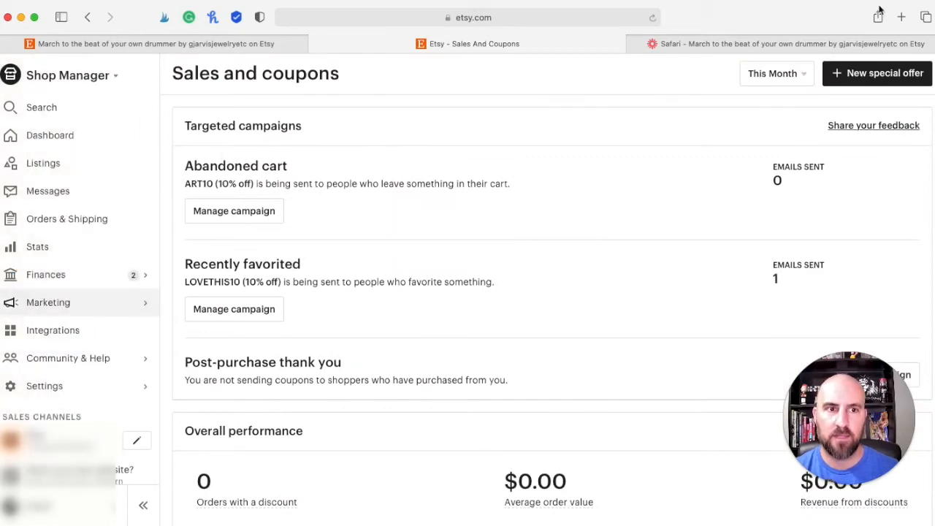
left_click(845, 78)
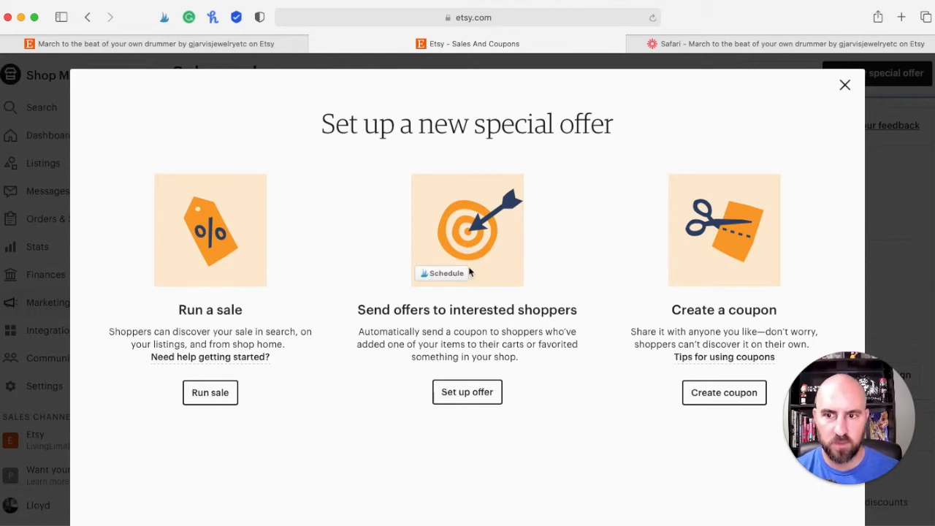
left_click(204, 393)
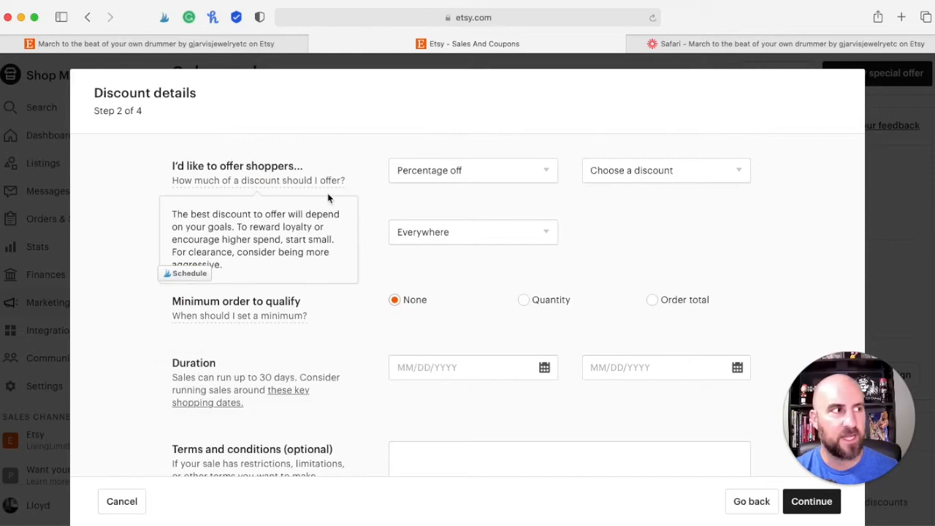
Set the offer to a percentage discount of 10% off and keep it valid everywhere.
left_click(442, 179)
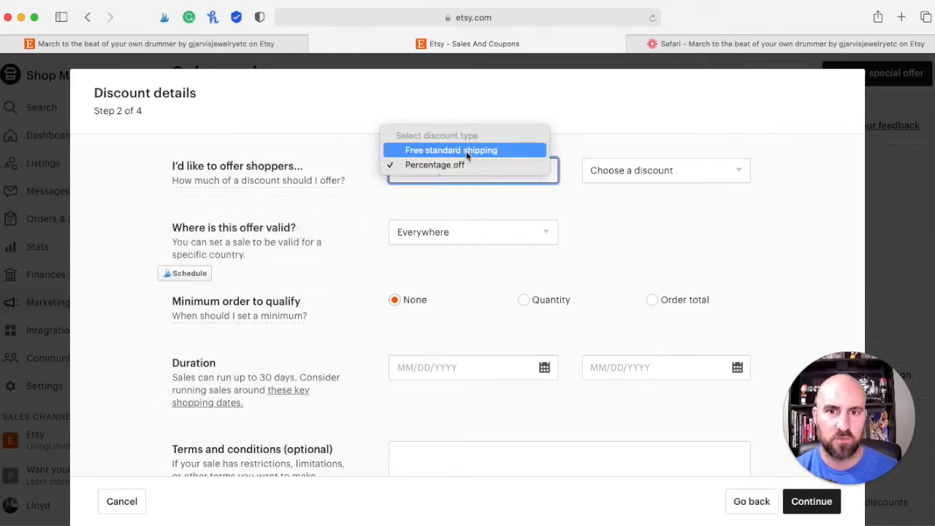
left_click(461, 162)
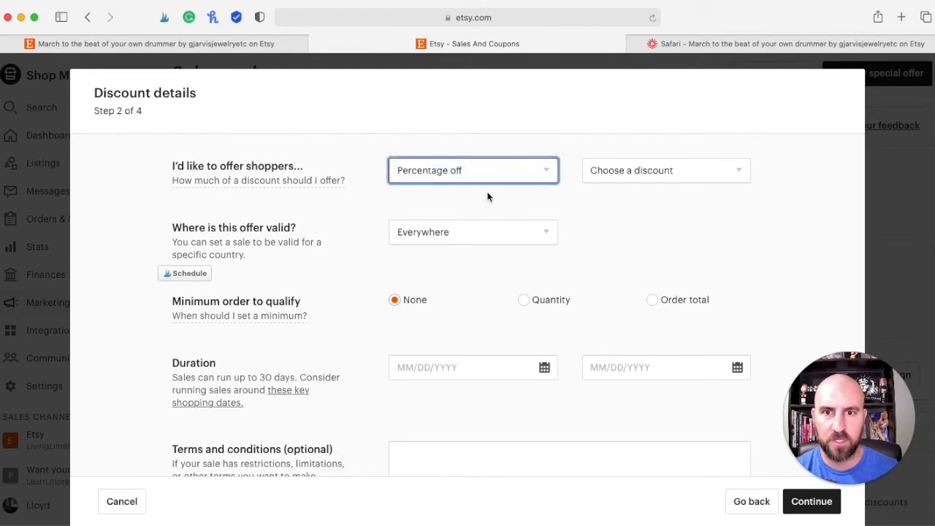
left_click(623, 173)
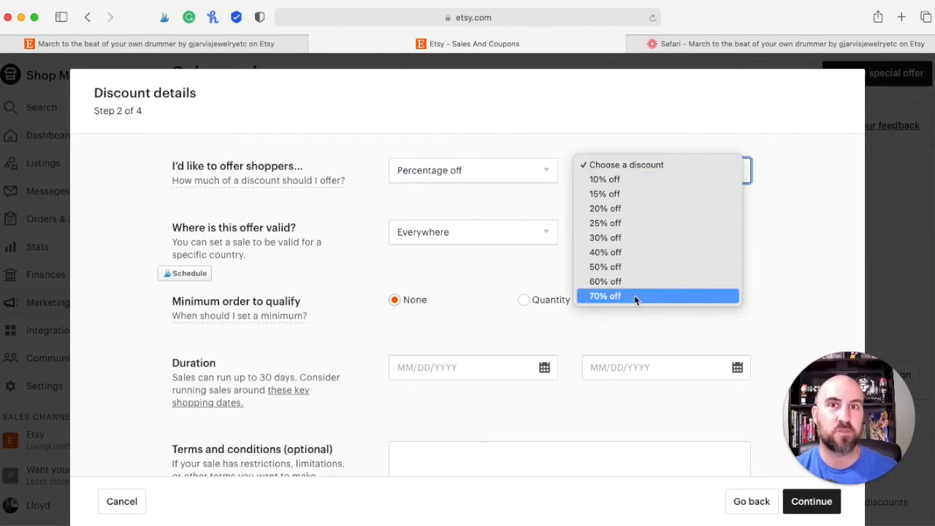
left_click(639, 179)
scroll(665, 231, "down", 1)
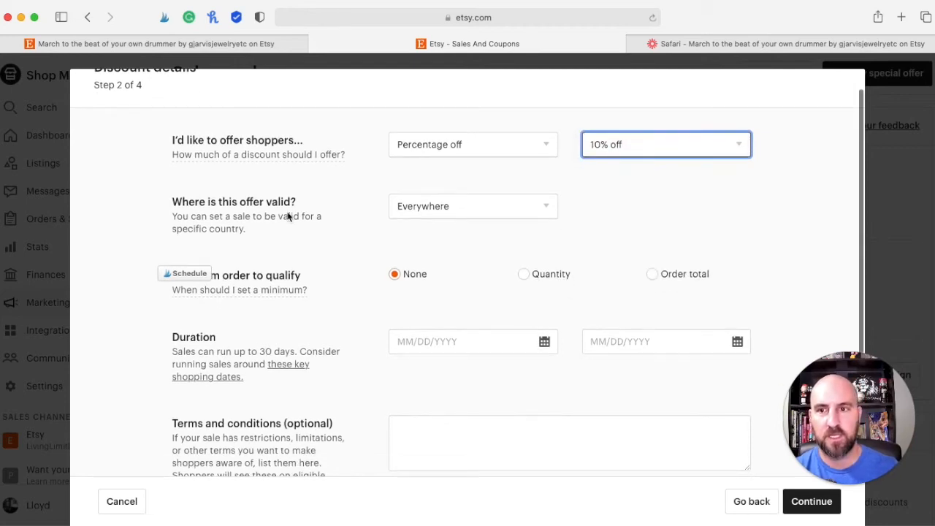
left_click(532, 212)
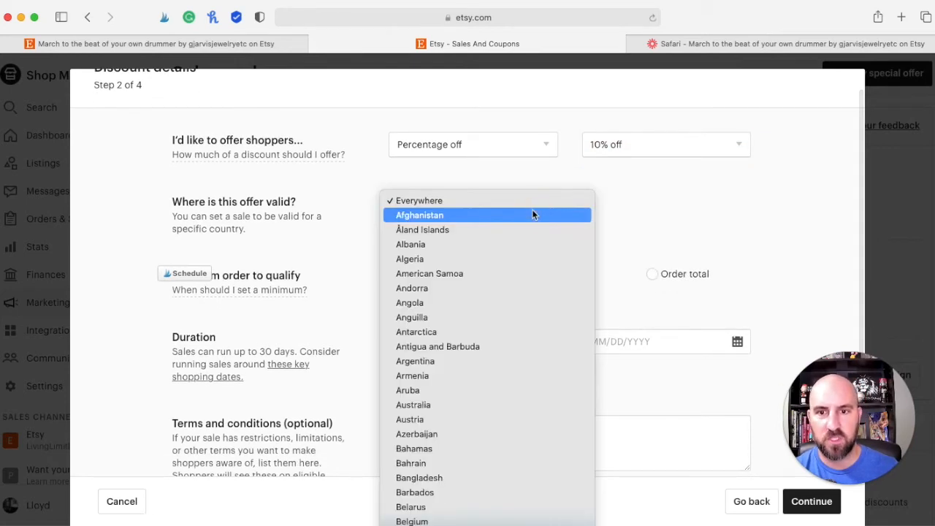
left_click(597, 200)
Set the sale's duration to start on 04/20/2021 and end on 04/30/2021, with no minimum order.
scroll(502, 210, "down", 1)
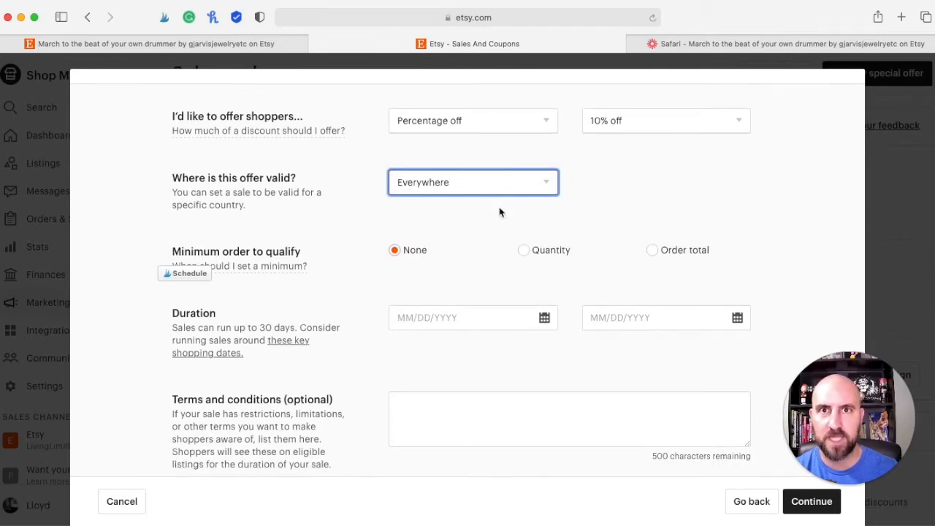
scroll(500, 212, "down", 2)
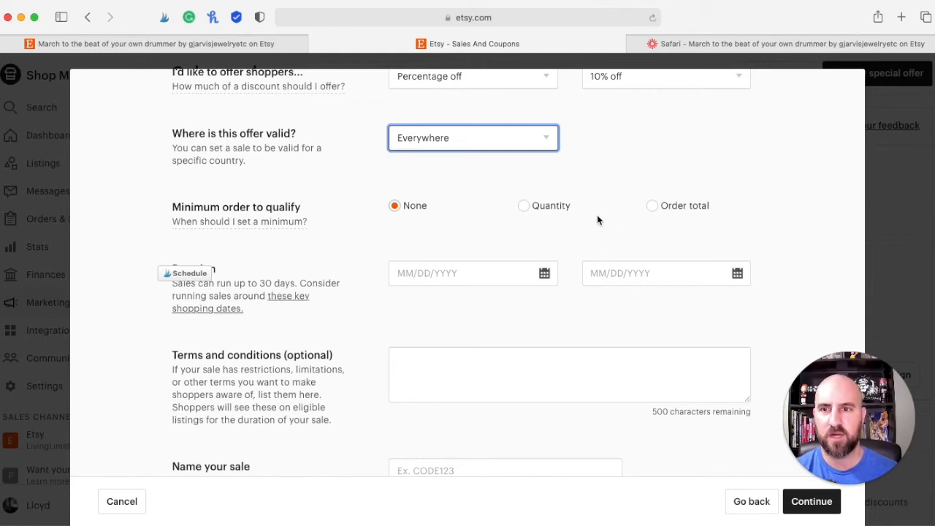
scroll(595, 216, "up", 1)
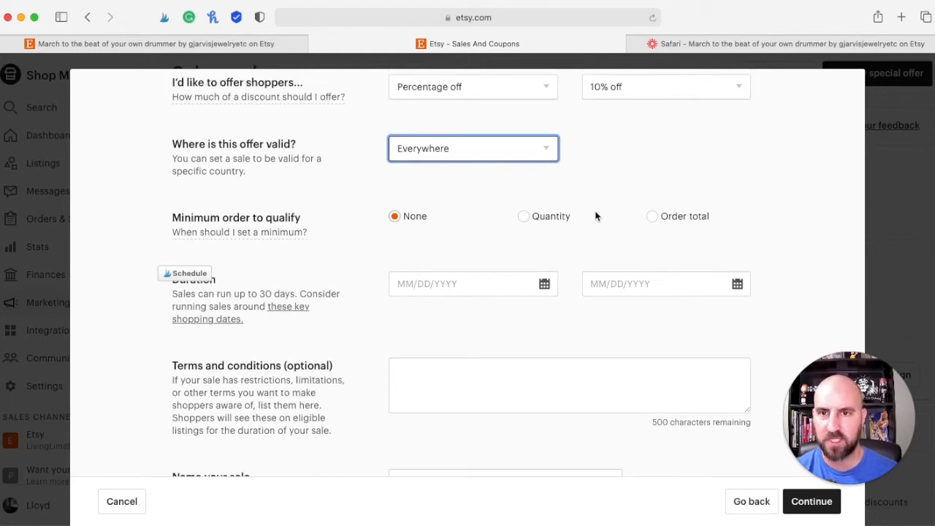
scroll(596, 216, "down", 5)
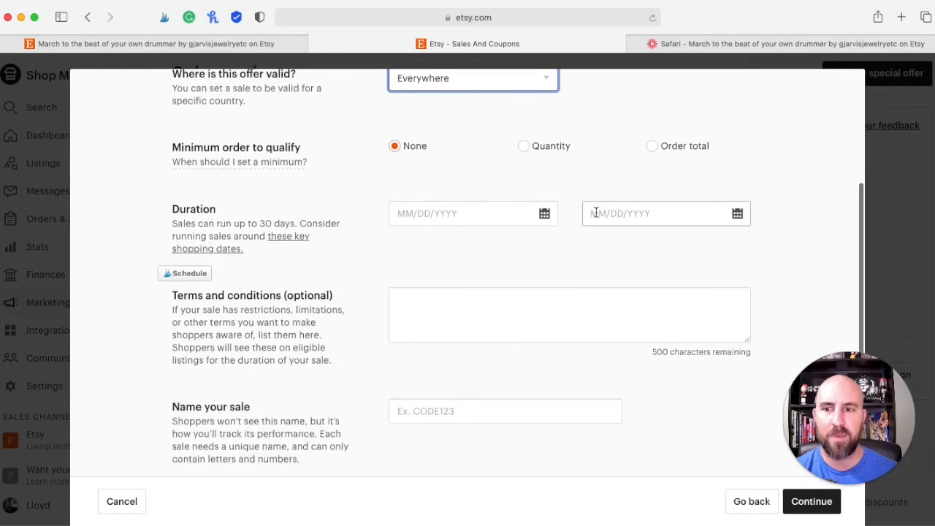
left_click(544, 214)
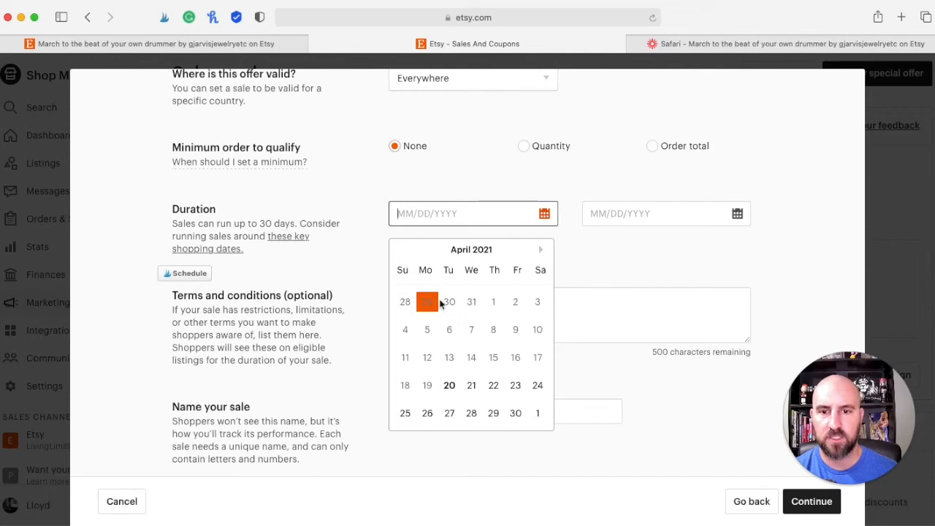
left_click(452, 386)
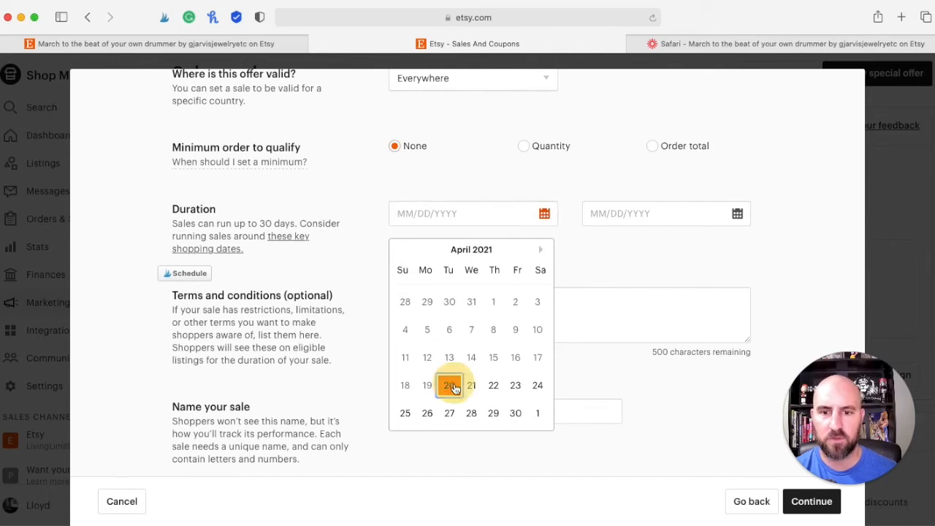
left_click(737, 213)
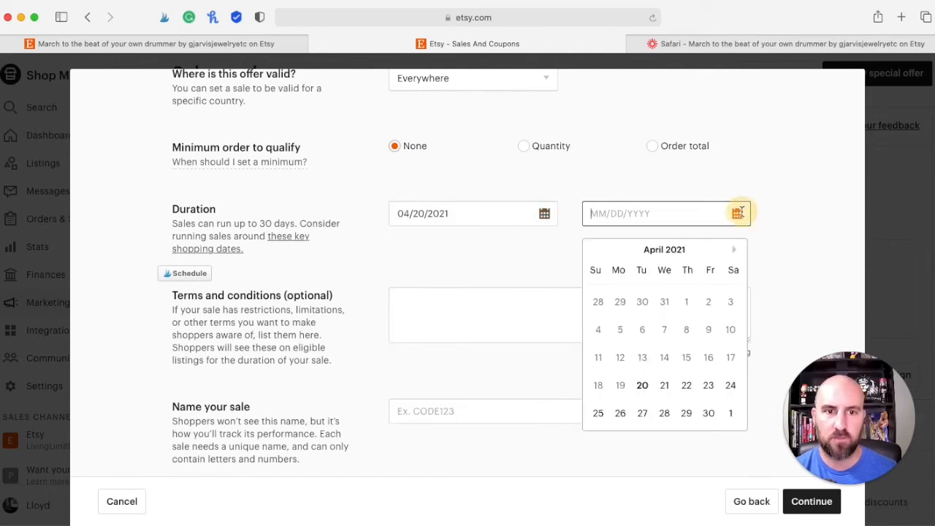
left_click(709, 413)
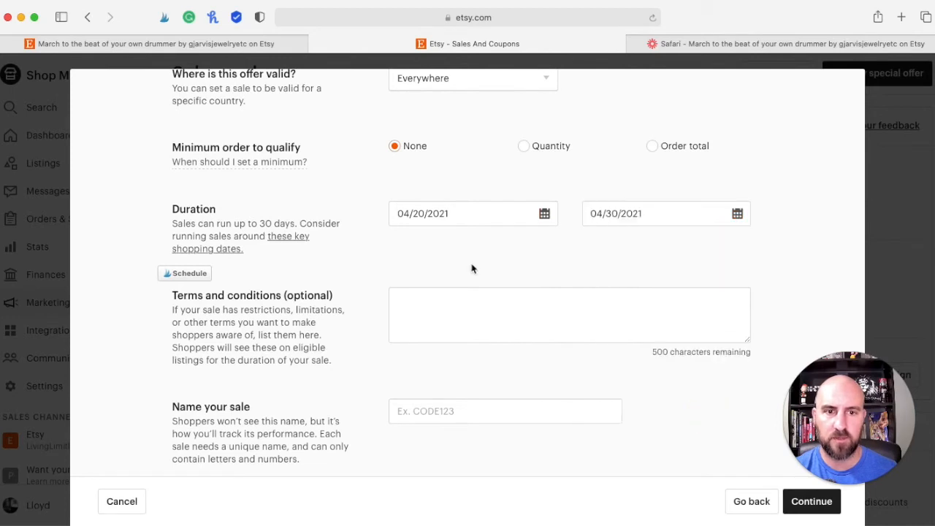
Leave the terms and conditions empty, name the sale APRIL10, and continue to choosing the discounted listings.
scroll(471, 269, "down", 1)
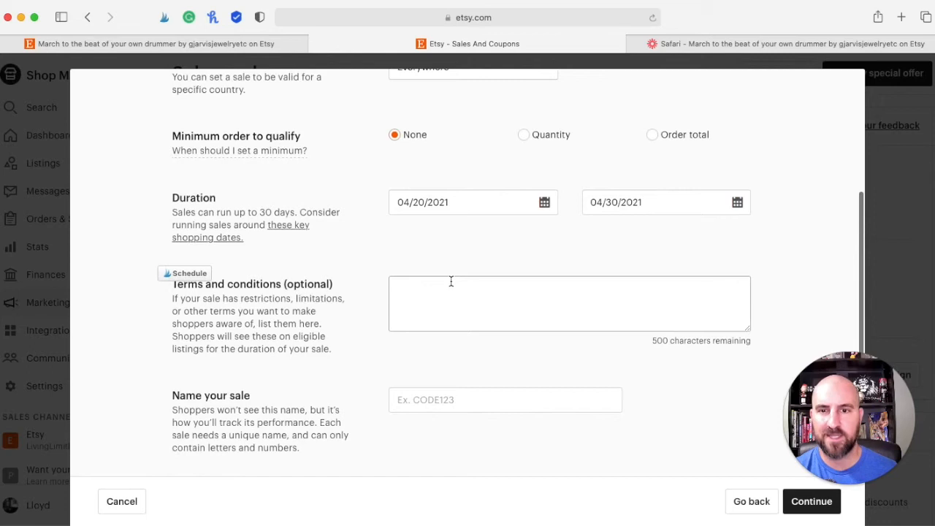
scroll(450, 284, "up", 1)
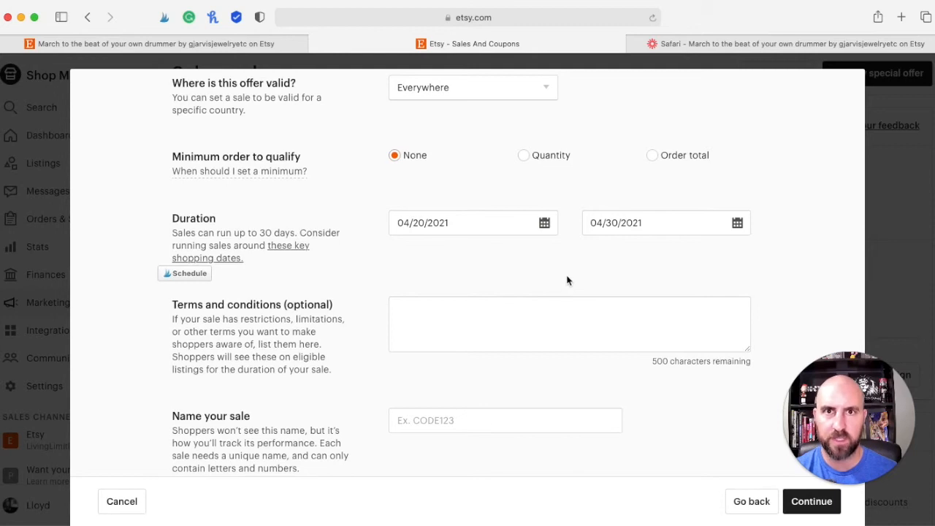
scroll(562, 282, "down", 1)
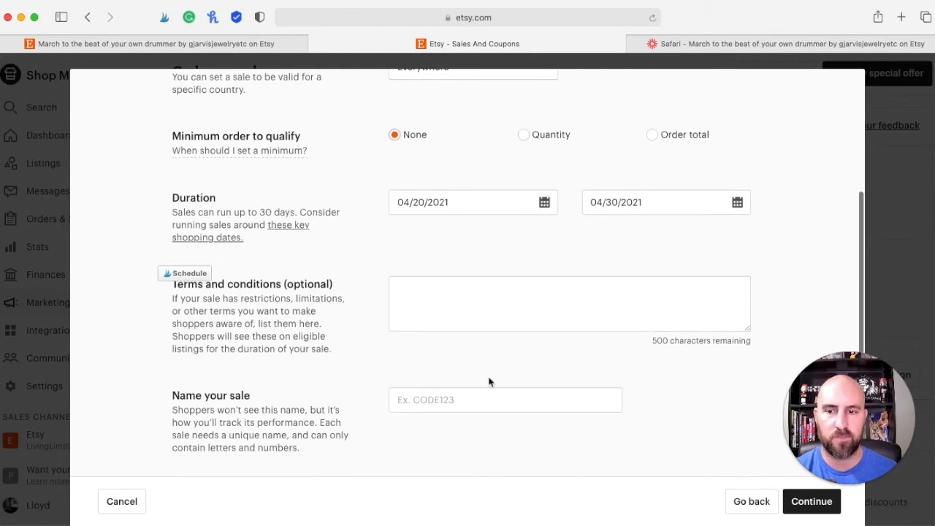
left_click(480, 392)
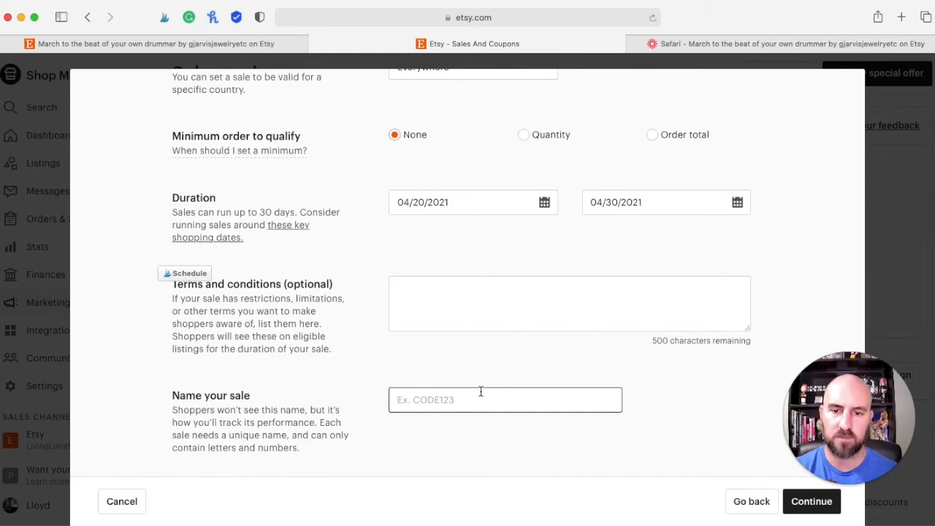
type("APRIL")
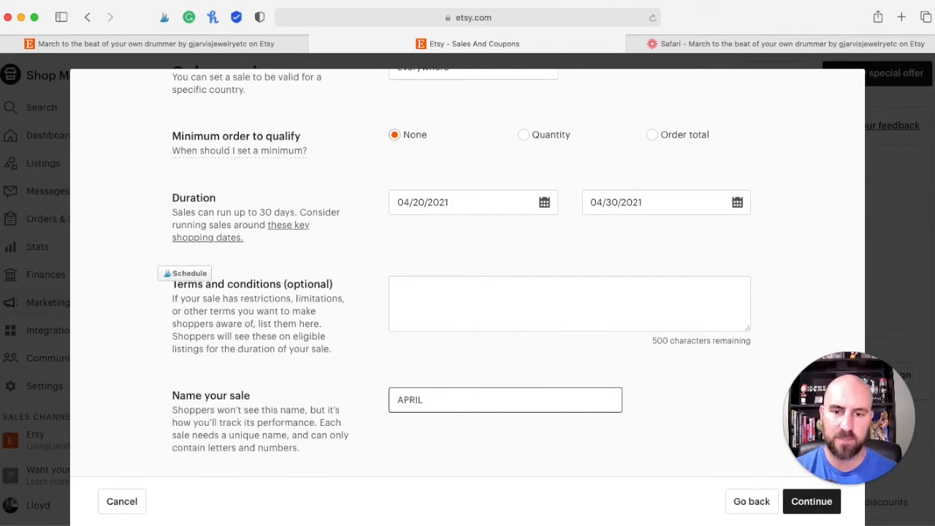
type("10")
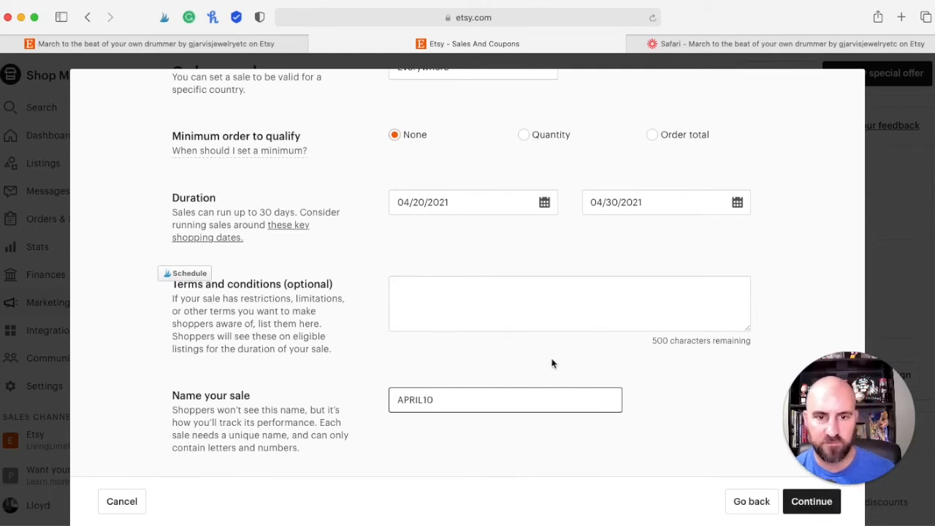
left_click(789, 506)
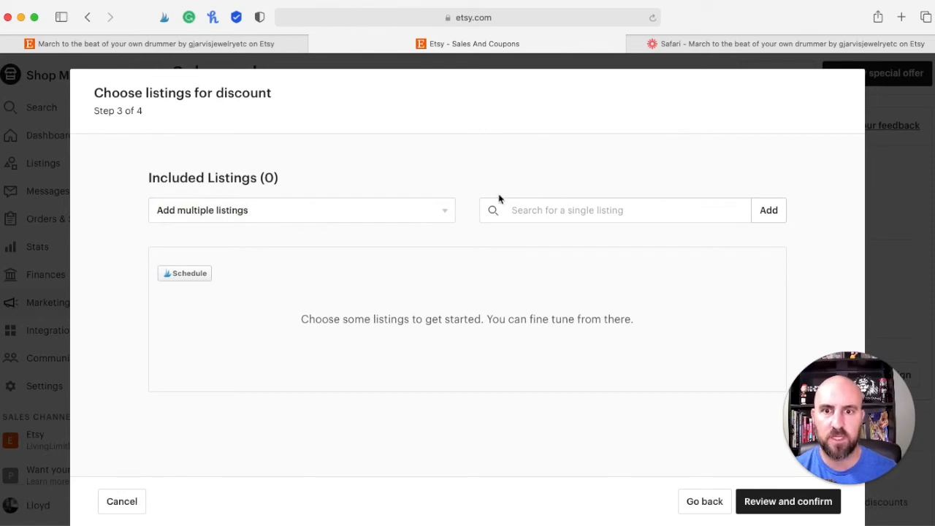
Include all listings from the Digital Downloads section and the posters section in the discount.
left_click(440, 213)
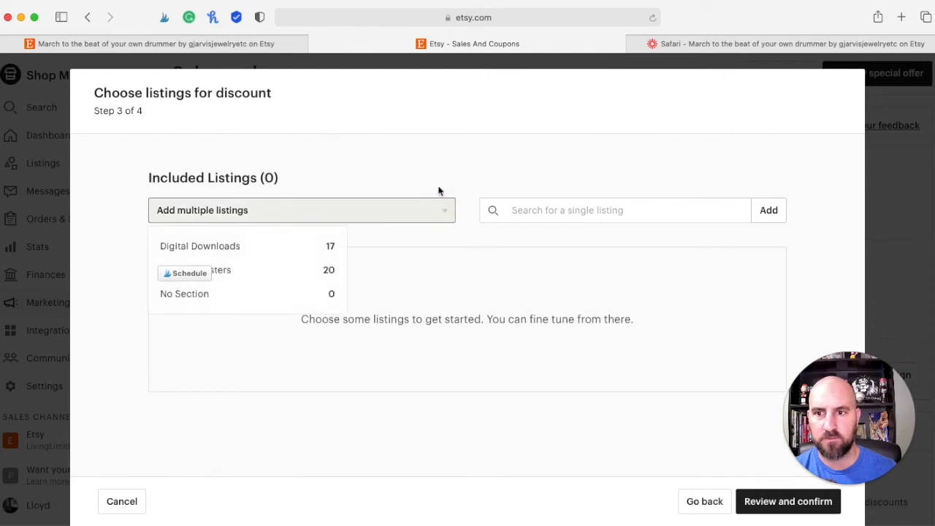
left_click(314, 251)
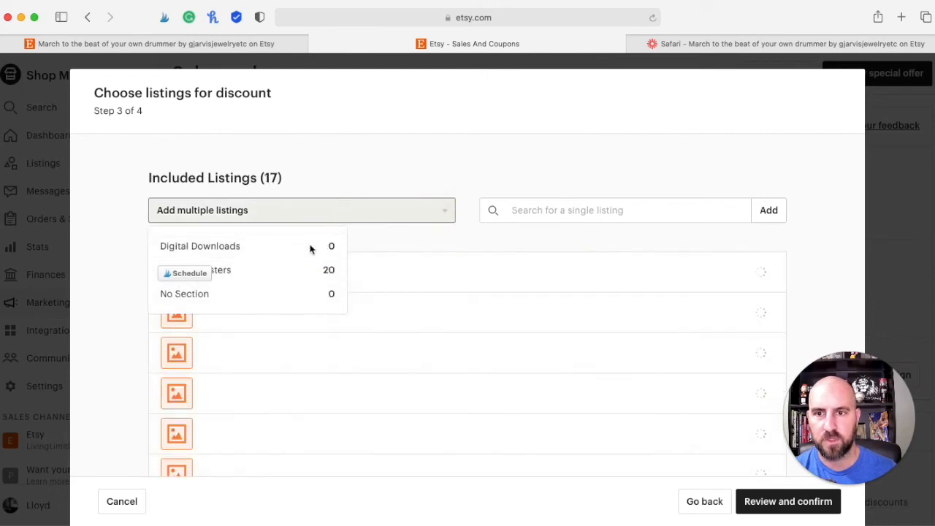
left_click(304, 268)
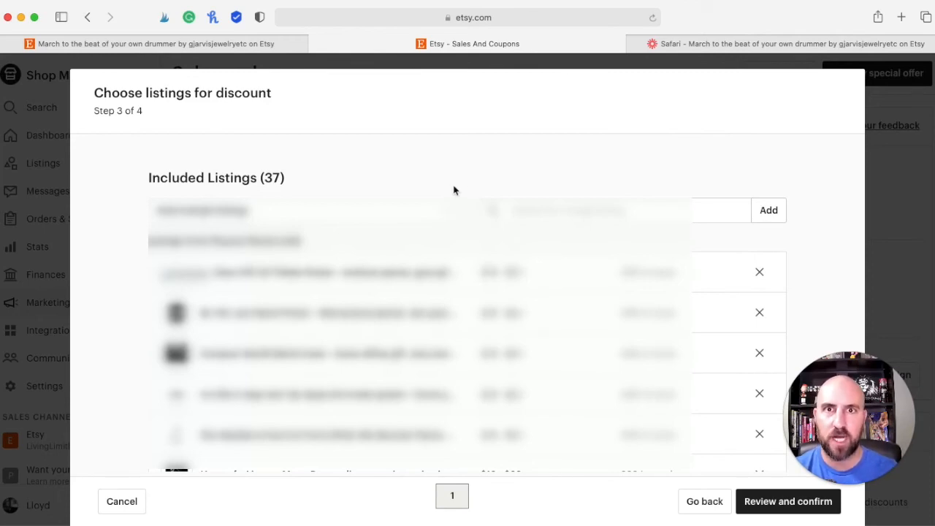
Look over the included listings, proceed to the sale review, and confirm creation of the discount.
scroll(452, 190, "down", 1)
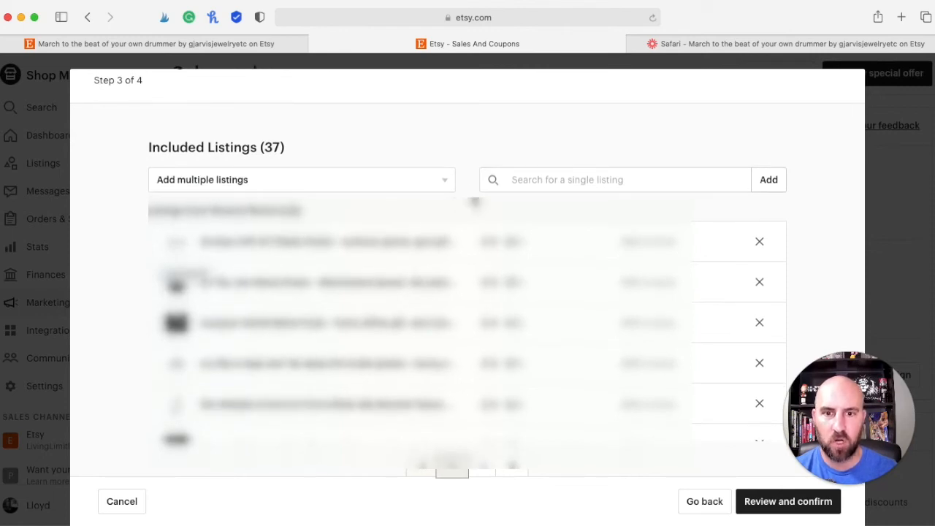
scroll(473, 205, "down", 3)
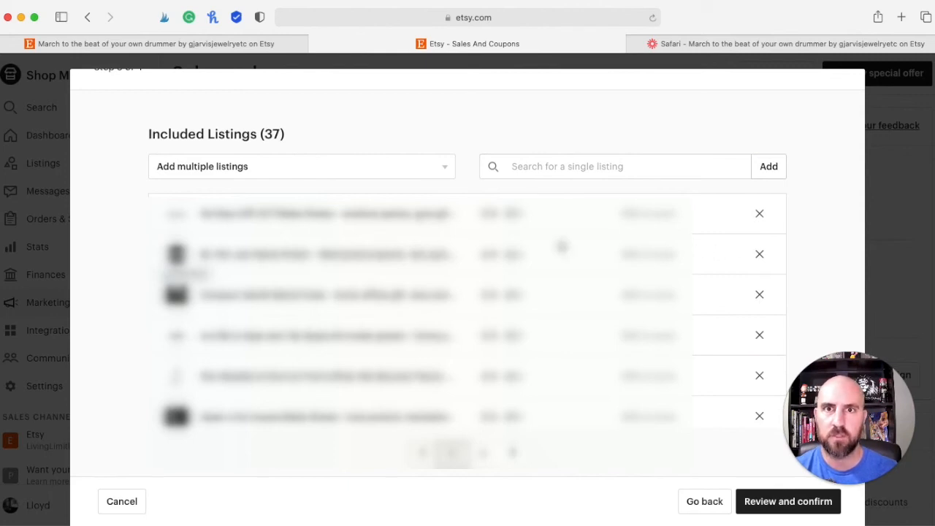
left_click(779, 509)
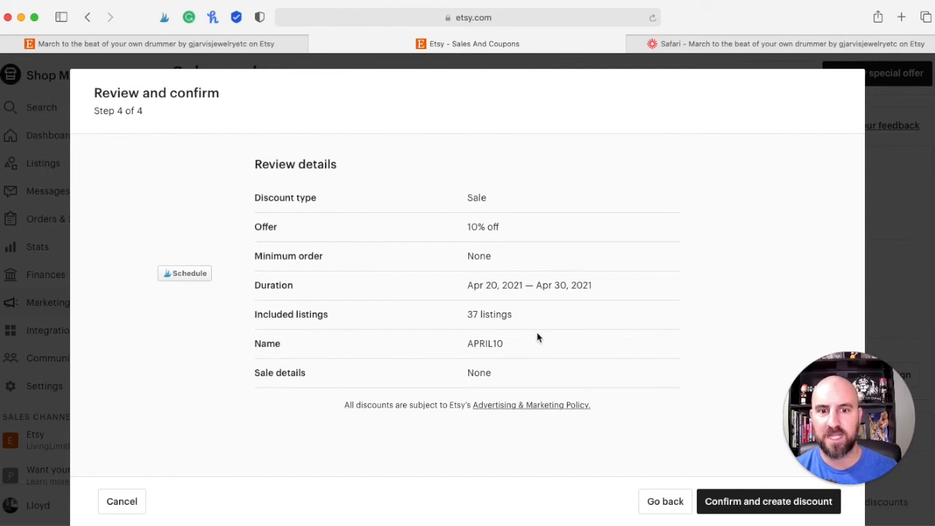
left_click(754, 504)
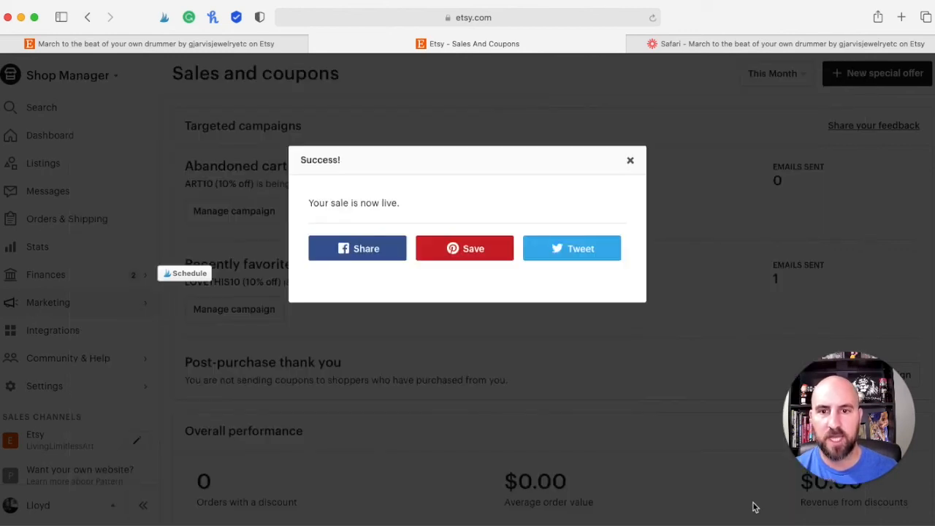